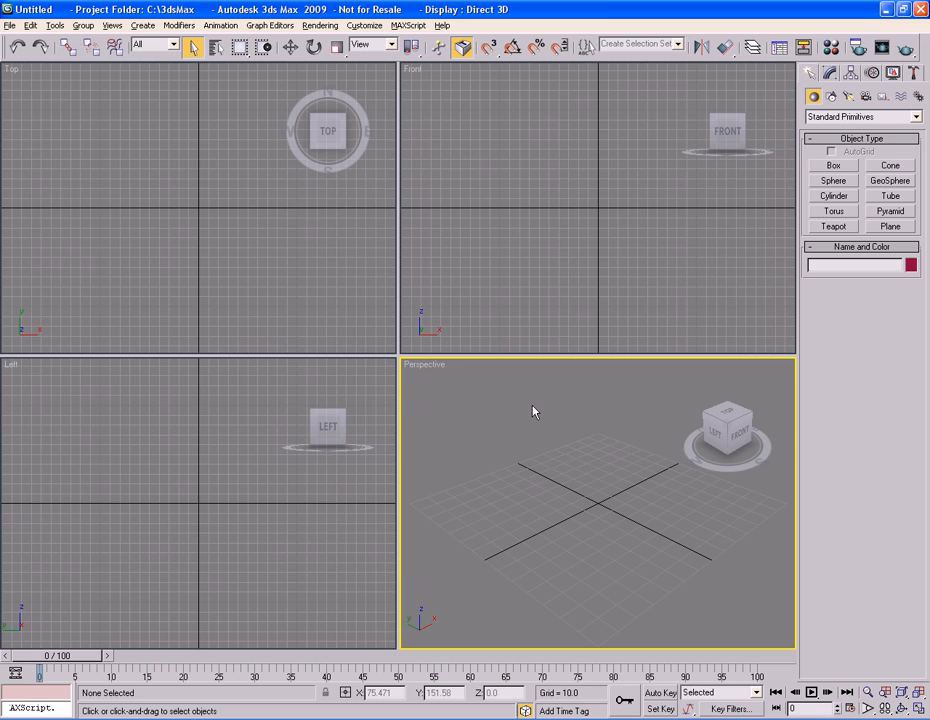
- Maximize the Perspective viewport and look over the kinds of objects that can be created
{"action": "key", "text": "alt+w"}
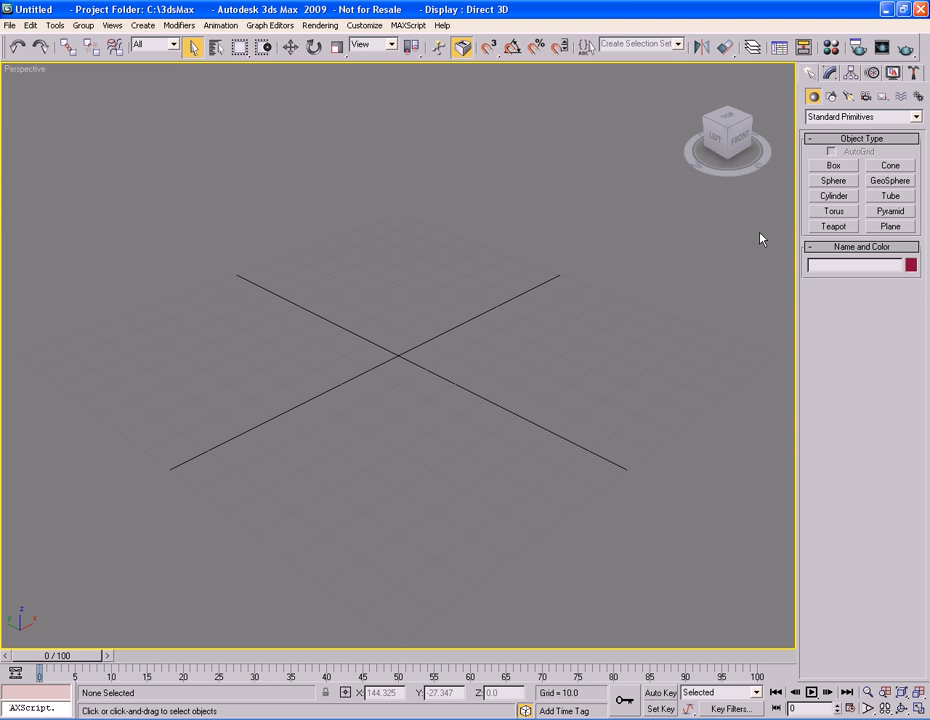
{"action": "left_click", "coordinate": [146, 26]}
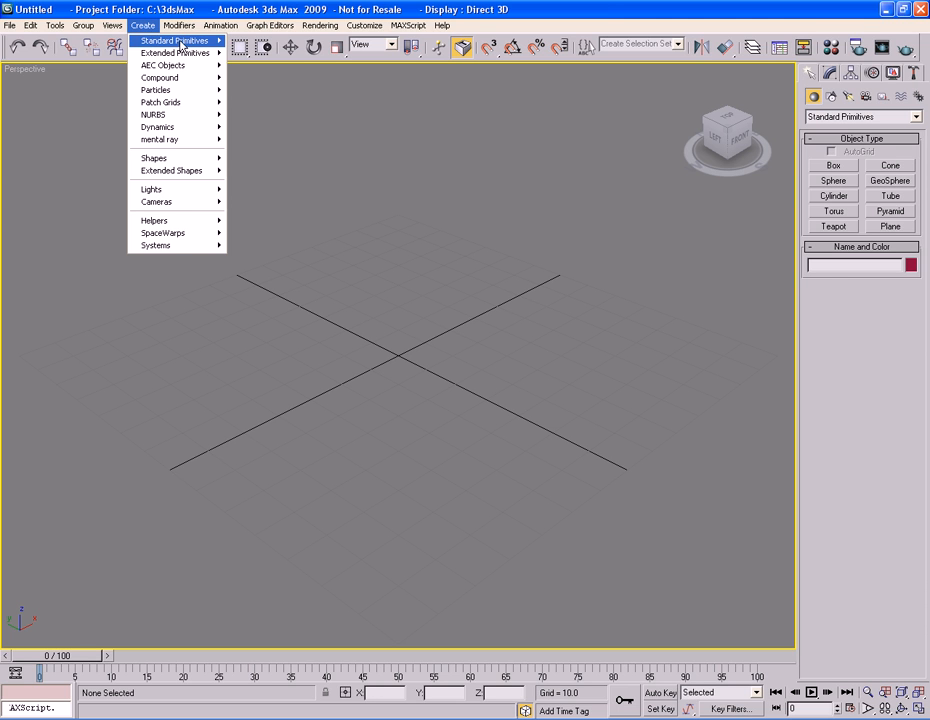
{"action": "mouse_move", "coordinate": [196, 43]}
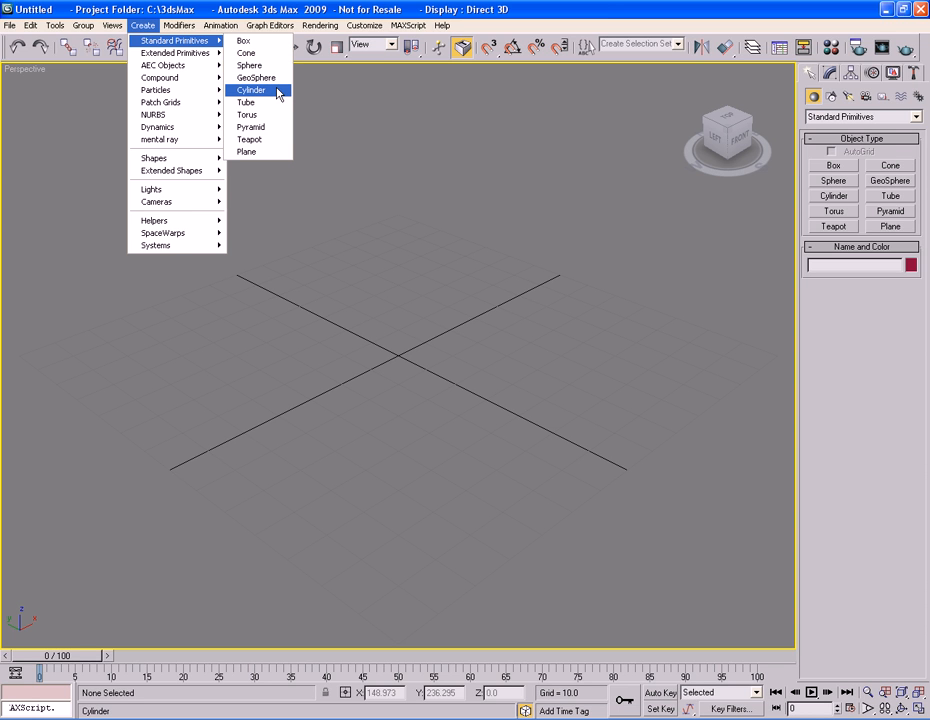
{"action": "mouse_move", "coordinate": [200, 67]}
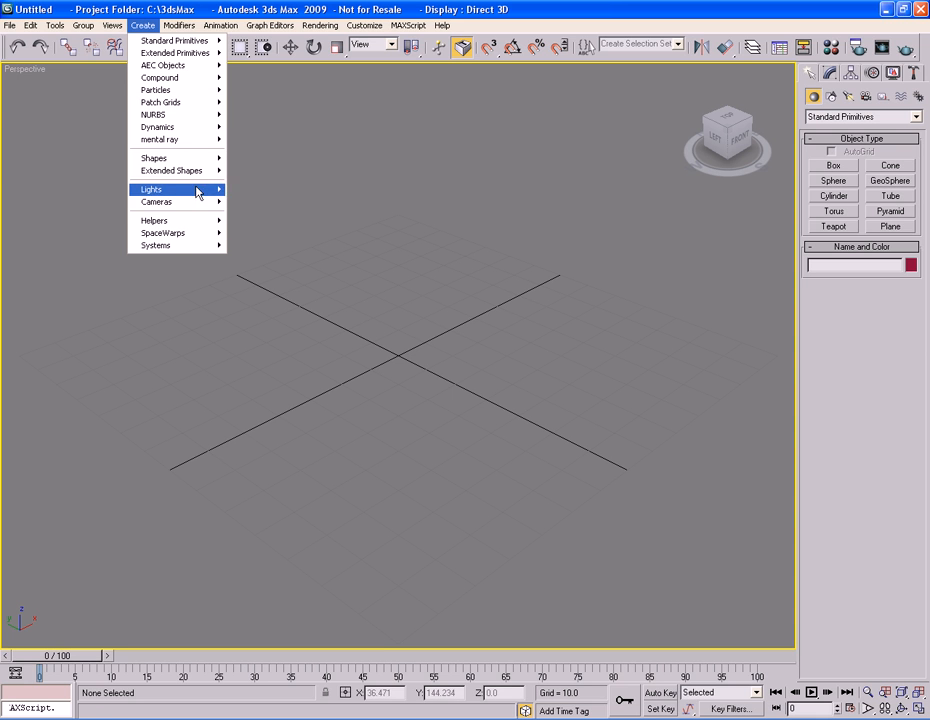
{"action": "left_click", "coordinate": [147, 27]}
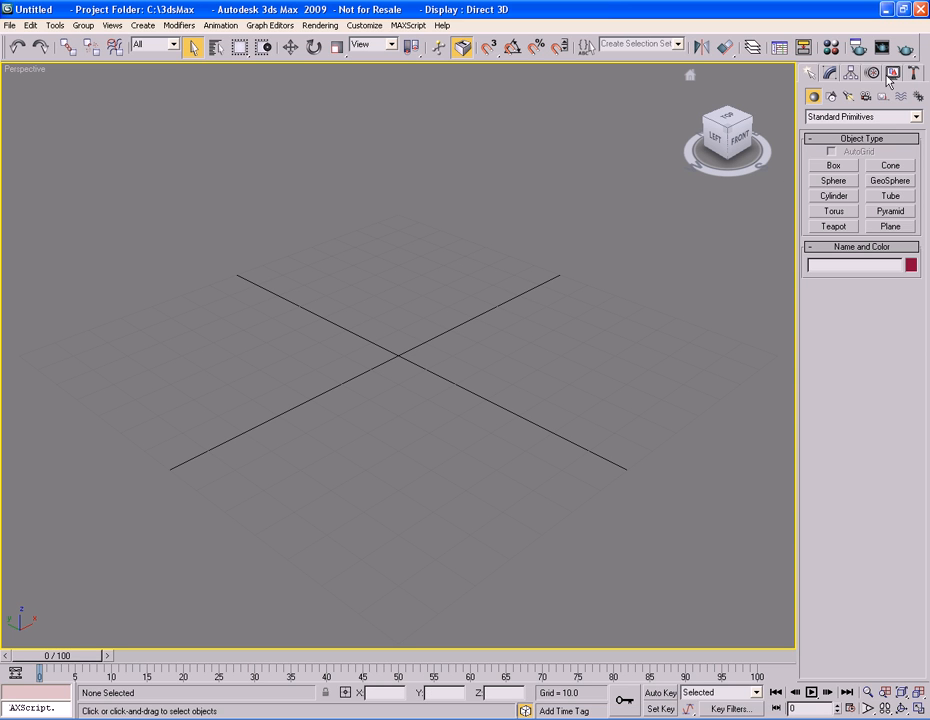
- Look through the creation categories from shapes to systems, and list the Extended Primitives geometry types
{"action": "left_click", "coordinate": [811, 79]}
{"action": "left_click", "coordinate": [831, 96]}
{"action": "left_click", "coordinate": [848, 96]}
{"action": "left_click", "coordinate": [866, 96]}
{"action": "left_click", "coordinate": [883, 96]}
{"action": "left_click", "coordinate": [901, 96]}
{"action": "left_click", "coordinate": [918, 96]}
{"action": "left_click", "coordinate": [813, 96]}
{"action": "left_click", "coordinate": [889, 118]}
{"action": "left_click", "coordinate": [853, 138]}
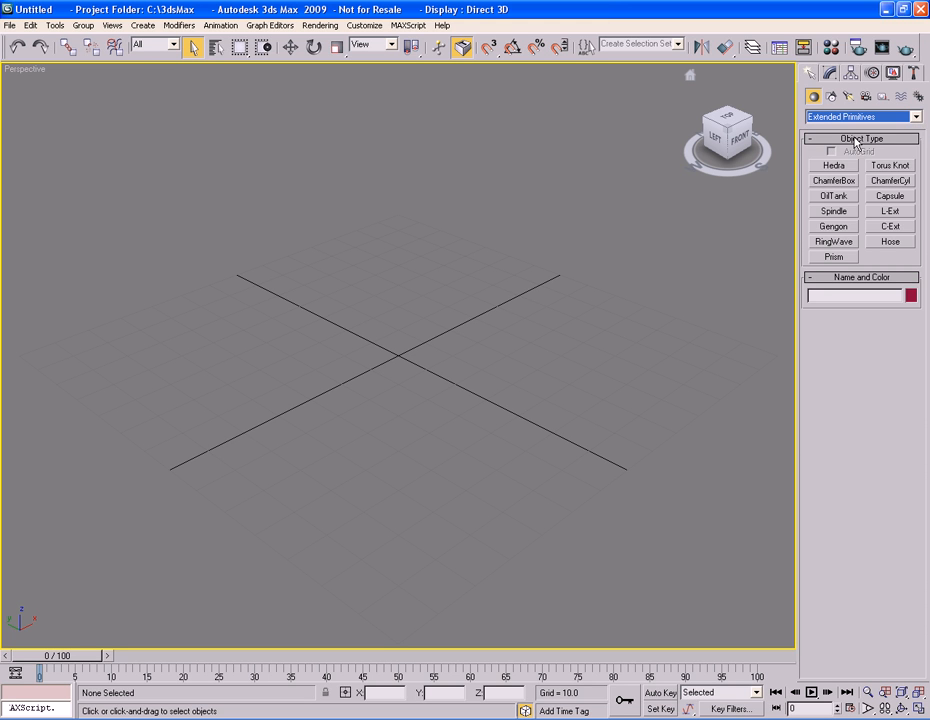
- Create a pivot door on the grid near the origin, about 66 wide, 5 deep and 71 high
{"action": "left_click", "coordinate": [852, 117]}
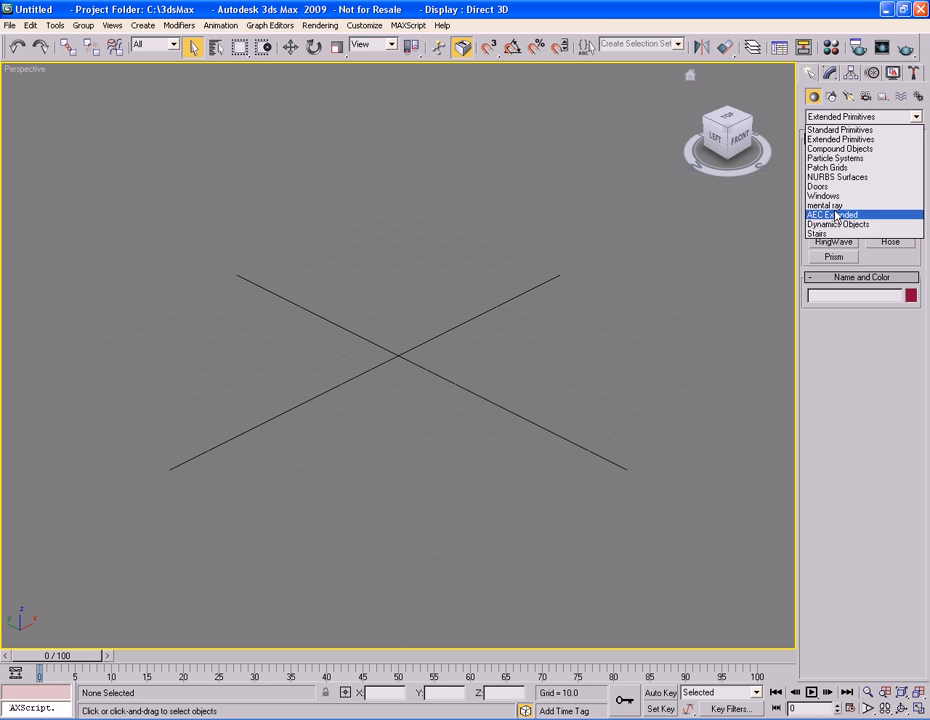
{"action": "left_click", "coordinate": [858, 186]}
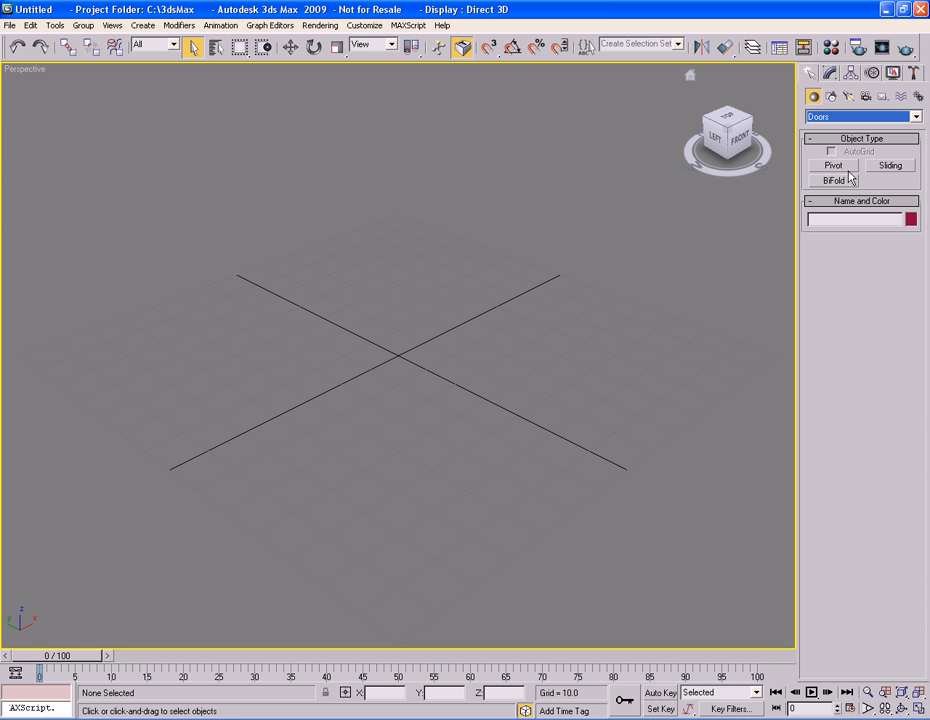
{"action": "left_click", "coordinate": [847, 167]}
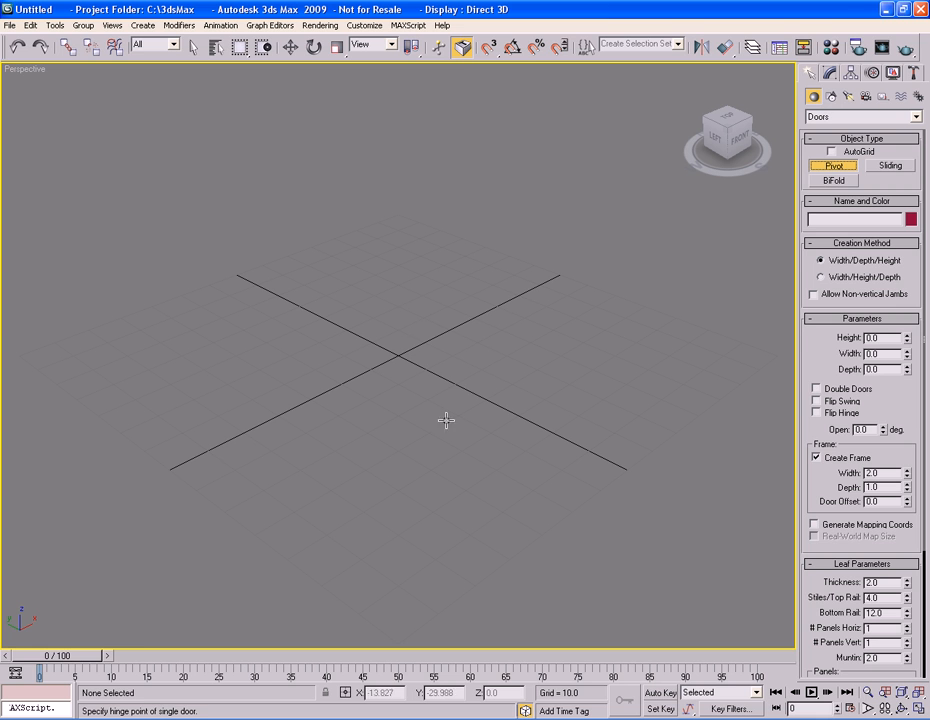
{"action": "left_click_drag", "start_coordinate": [504, 336], "coordinate": [328, 428]}
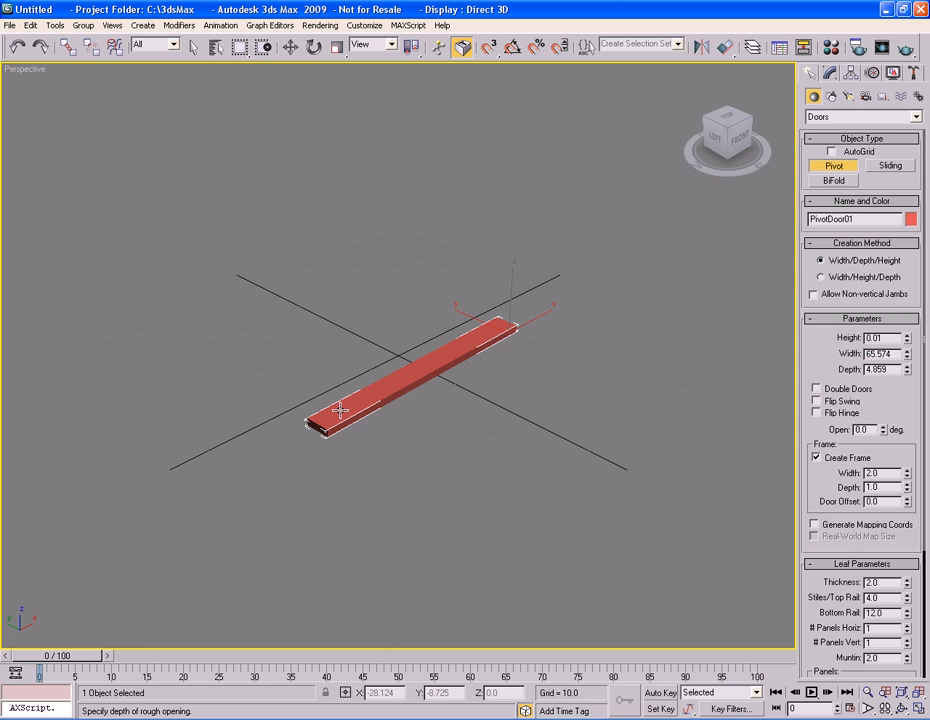
{"action": "left_click", "coordinate": [340, 410]}
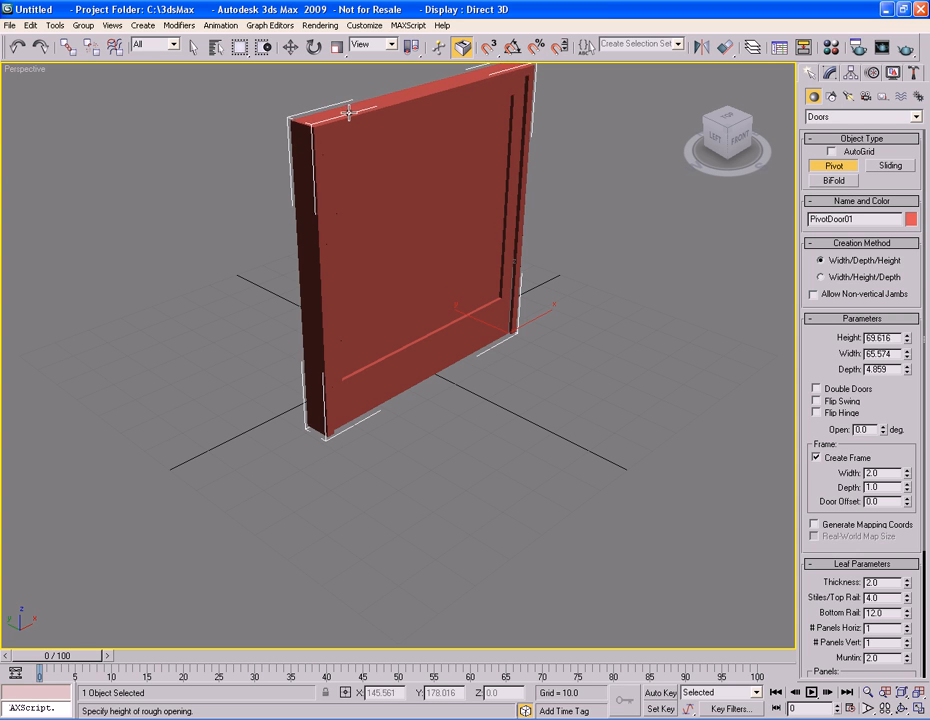
{"action": "left_click", "coordinate": [348, 104]}
{"action": "middle_click_drag", "start_coordinate": [575, 197], "coordinate": [567, 279]}
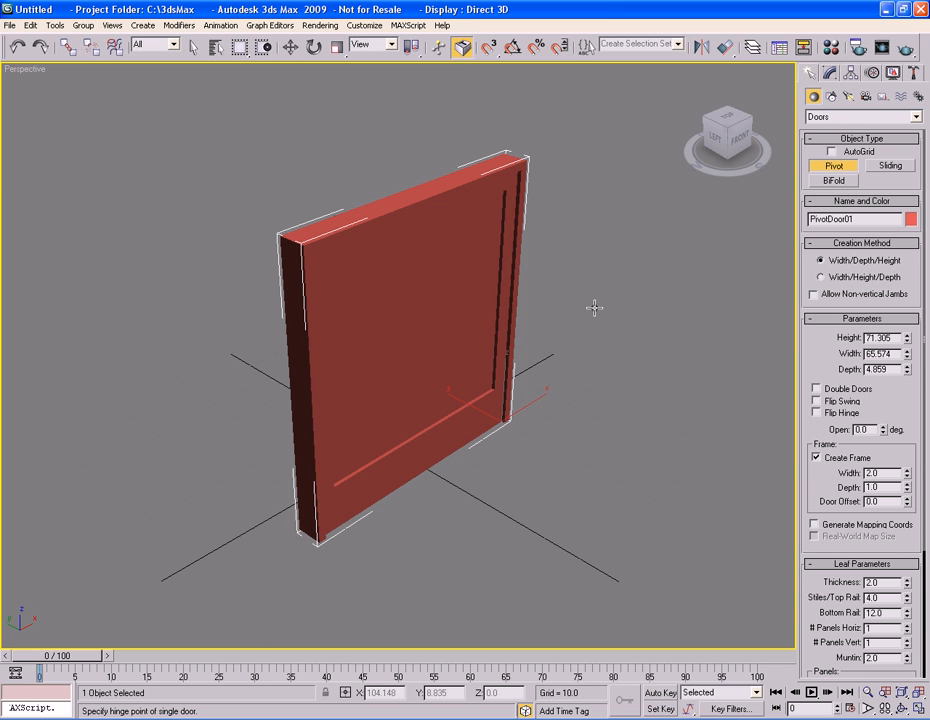
{"action": "right_click", "coordinate": [588, 291]}
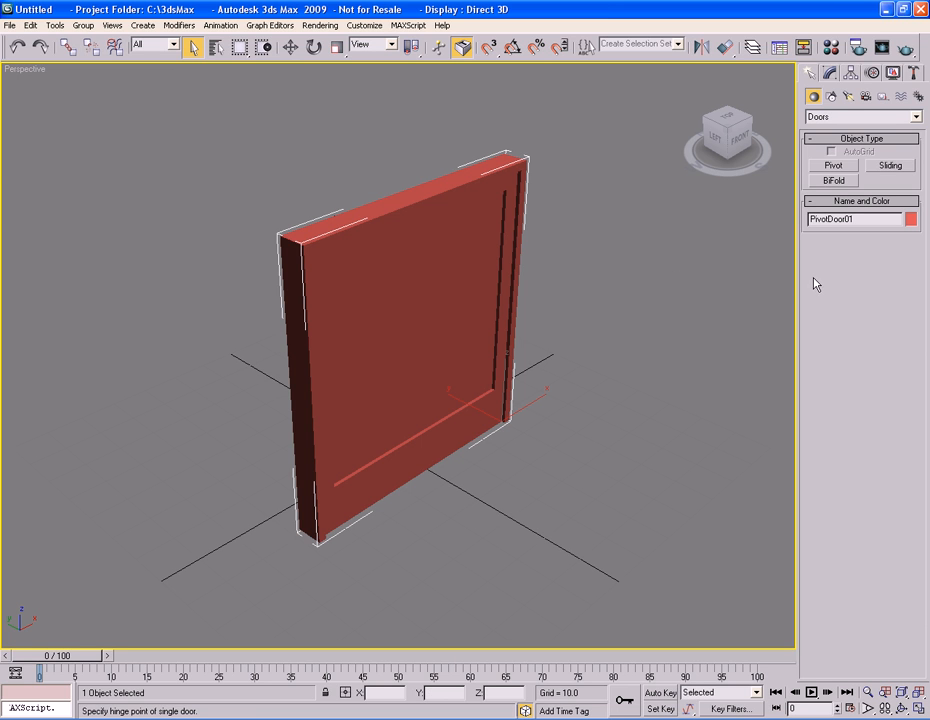
- Resize the pivot door to height 106.594, width 44.59 and depth 2.332, and enable Double Doors
{"action": "left_click", "coordinate": [830, 76]}
{"action": "scroll", "coordinate": [906, 380], "scroll_direction": "down", "scroll_amount": 4}
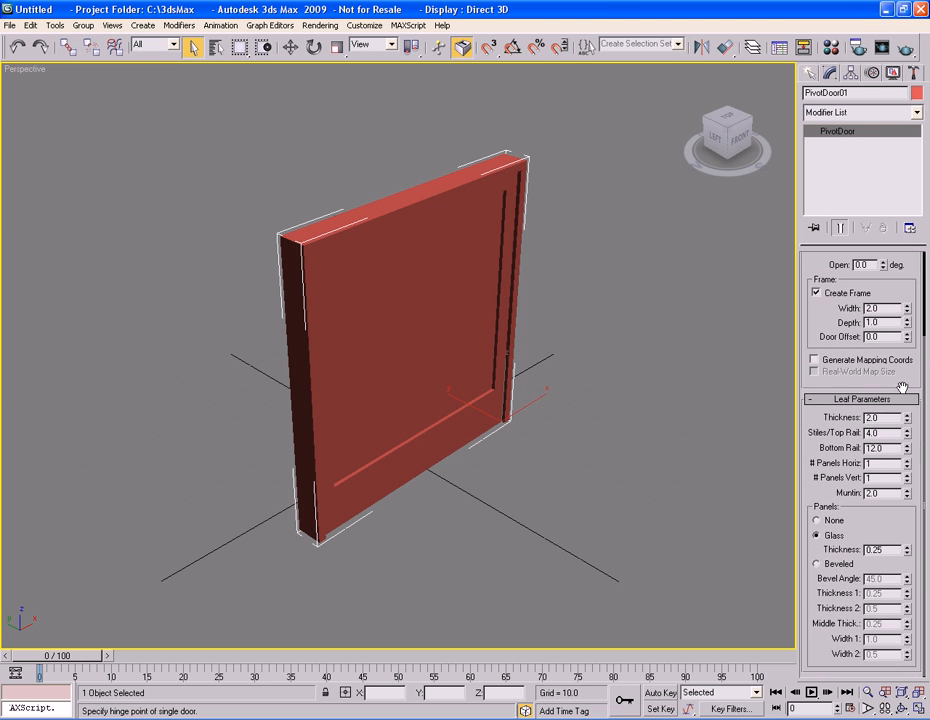
{"action": "scroll", "coordinate": [904, 388], "scroll_direction": "up", "scroll_amount": 4}
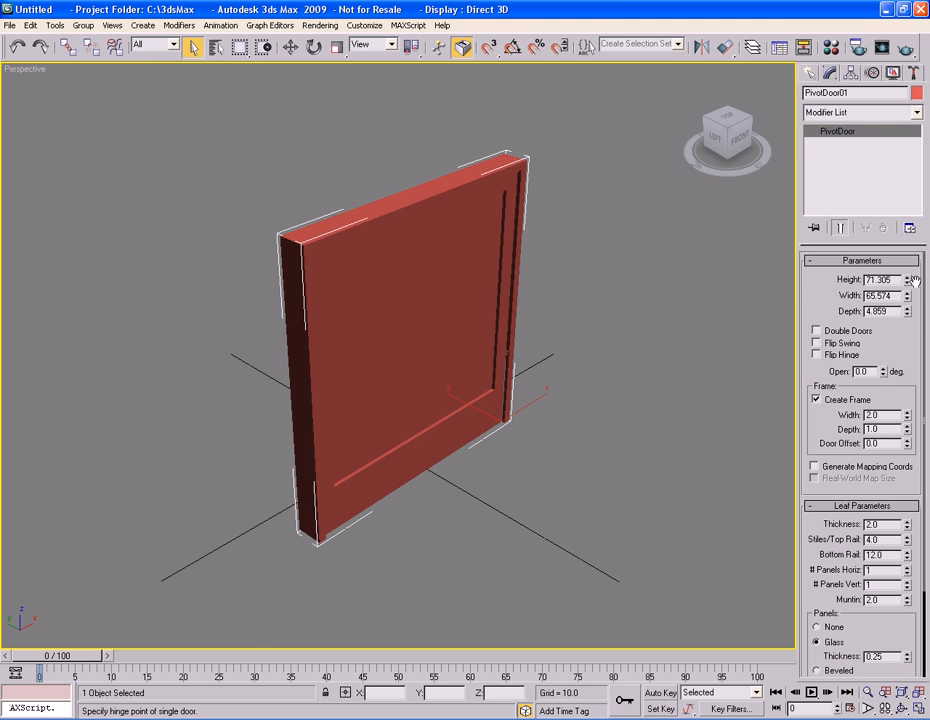
{"action": "left_click_drag", "start_coordinate": [907, 282], "coordinate": [906, 340]}
{"action": "scroll", "coordinate": [546, 313], "scroll_direction": "down", "scroll_amount": 3}
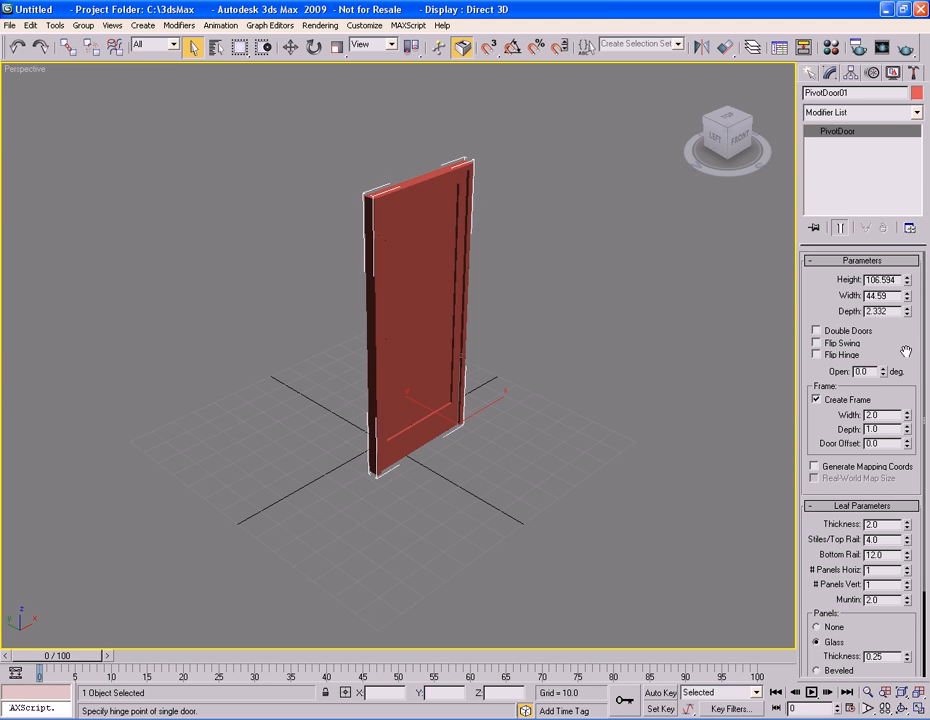
{"action": "left_click", "coordinate": [816, 330]}
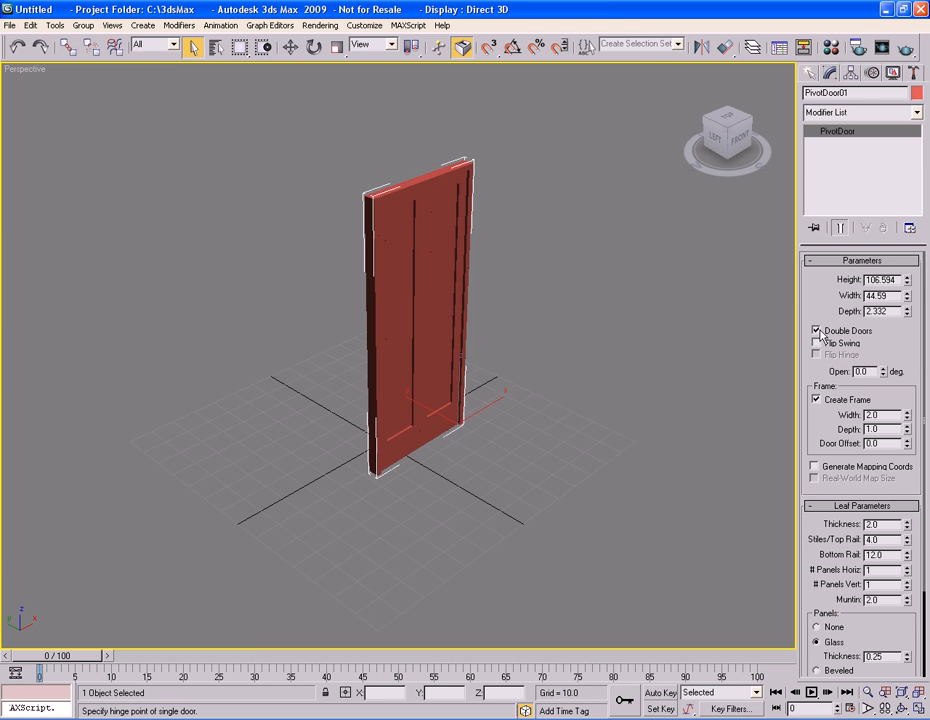
{"action": "middle_click_drag", "start_coordinate": [538, 342], "coordinate": [591, 353], "text": "alt"}
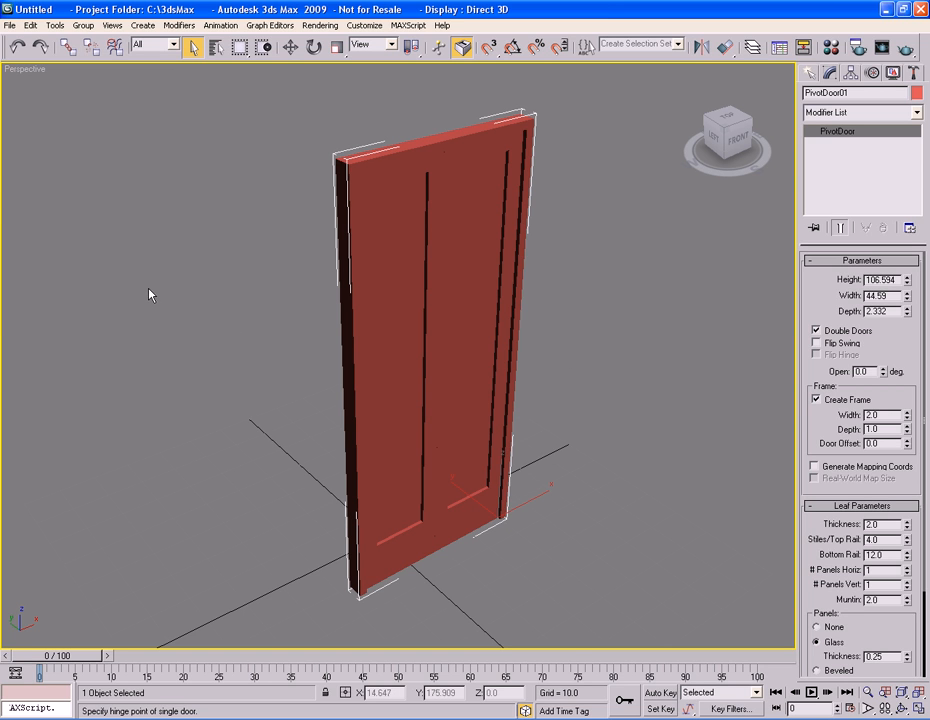
- Try the Wireframe, Hidden Line and Bounding Box display modes in the Perspective viewport
{"action": "right_click", "coordinate": [29, 74]}
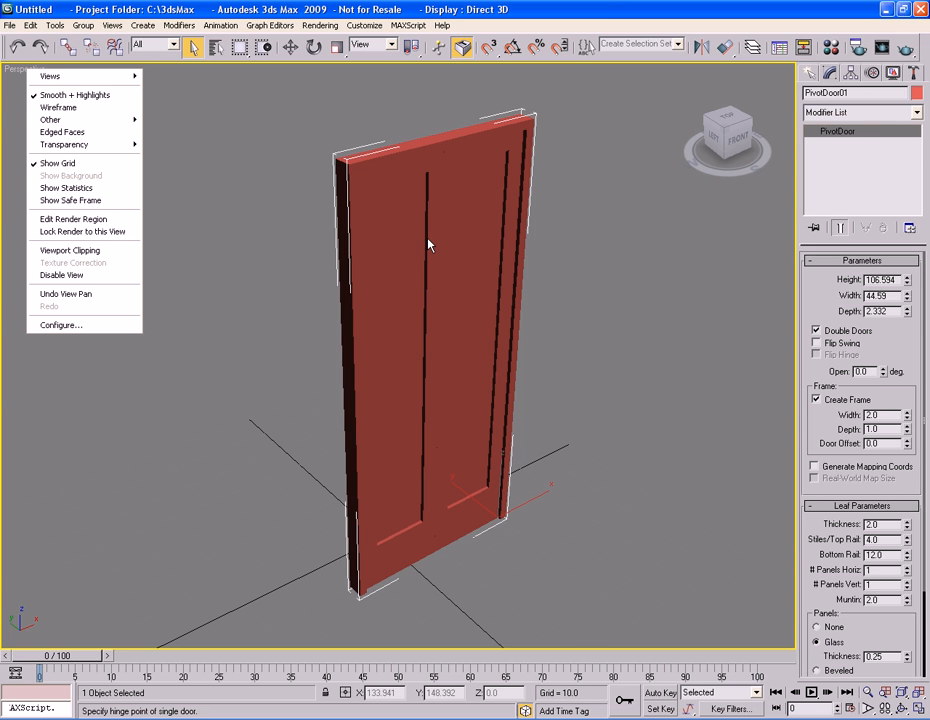
{"action": "left_click", "coordinate": [66, 108]}
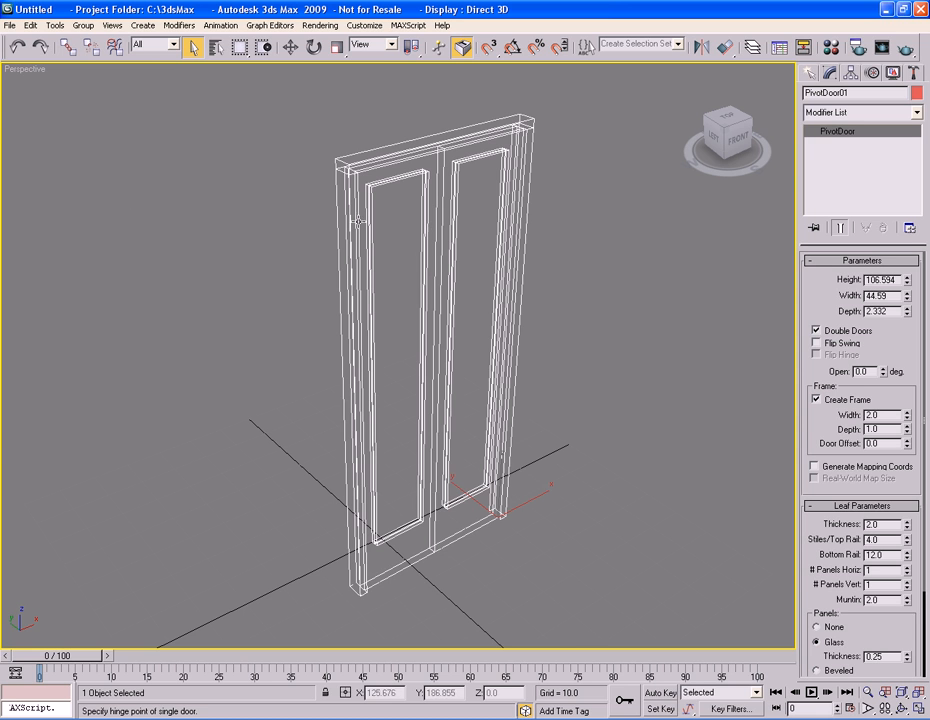
{"action": "right_click", "coordinate": [34, 72]}
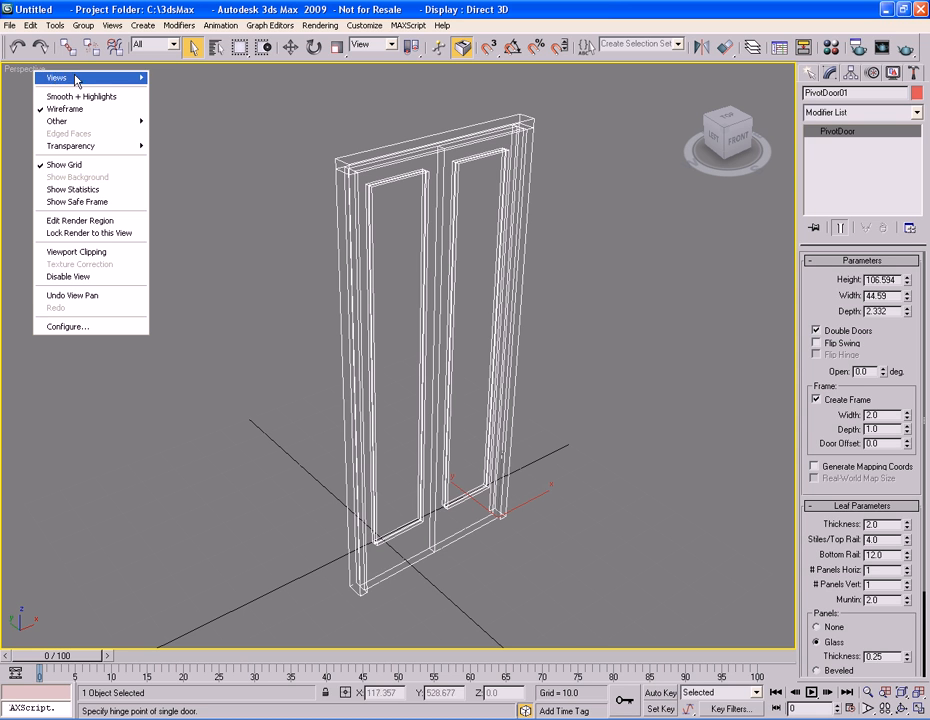
{"action": "mouse_move", "coordinate": [85, 124]}
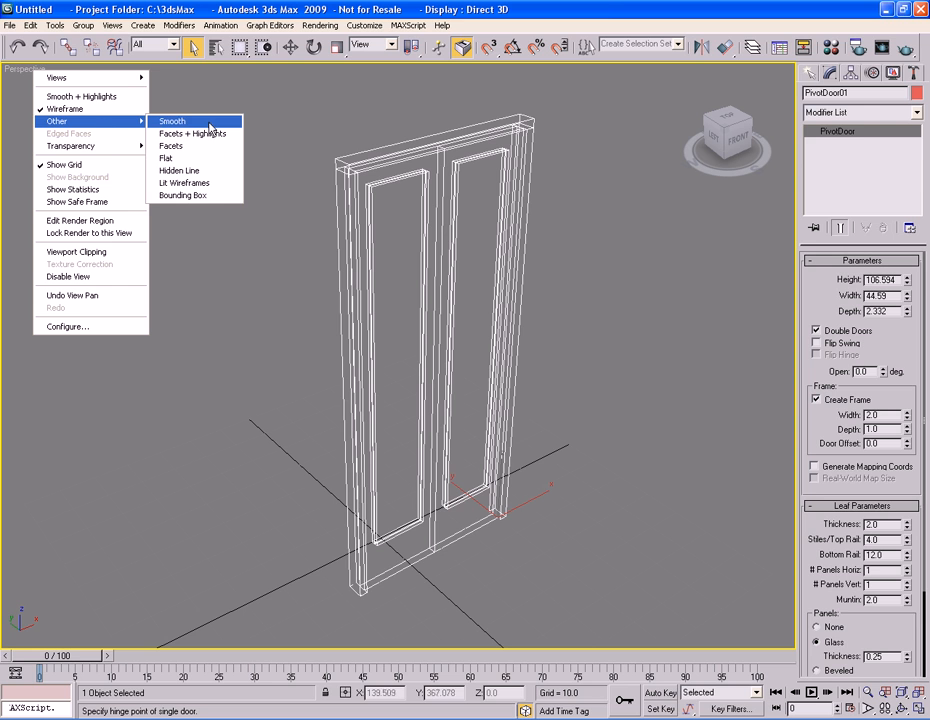
{"action": "left_click", "coordinate": [203, 172]}
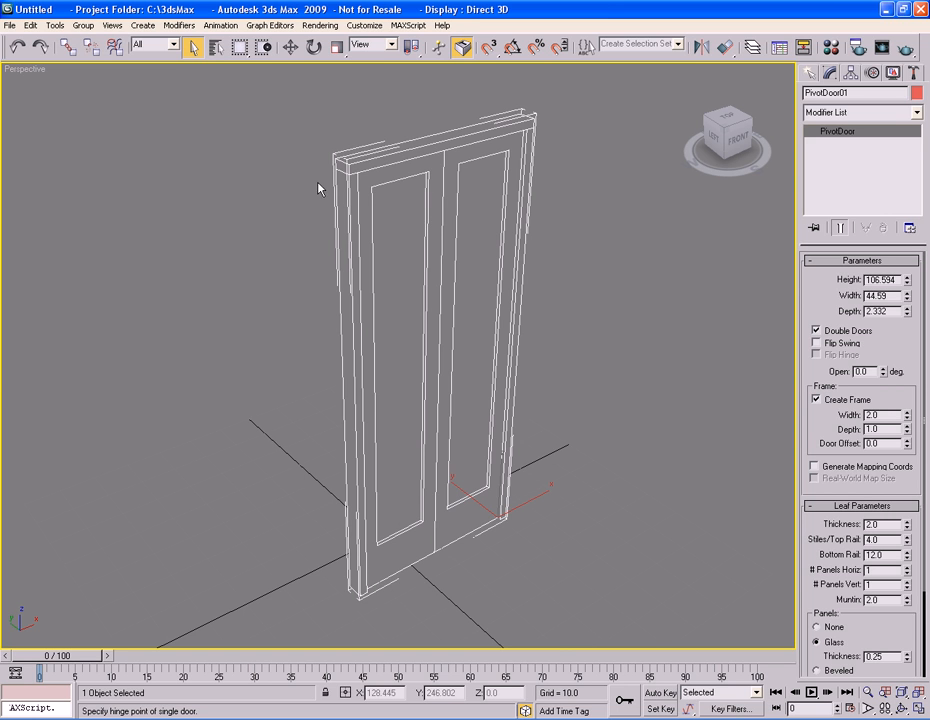
{"action": "right_click", "coordinate": [28, 68]}
{"action": "mouse_move", "coordinate": [110, 124]}
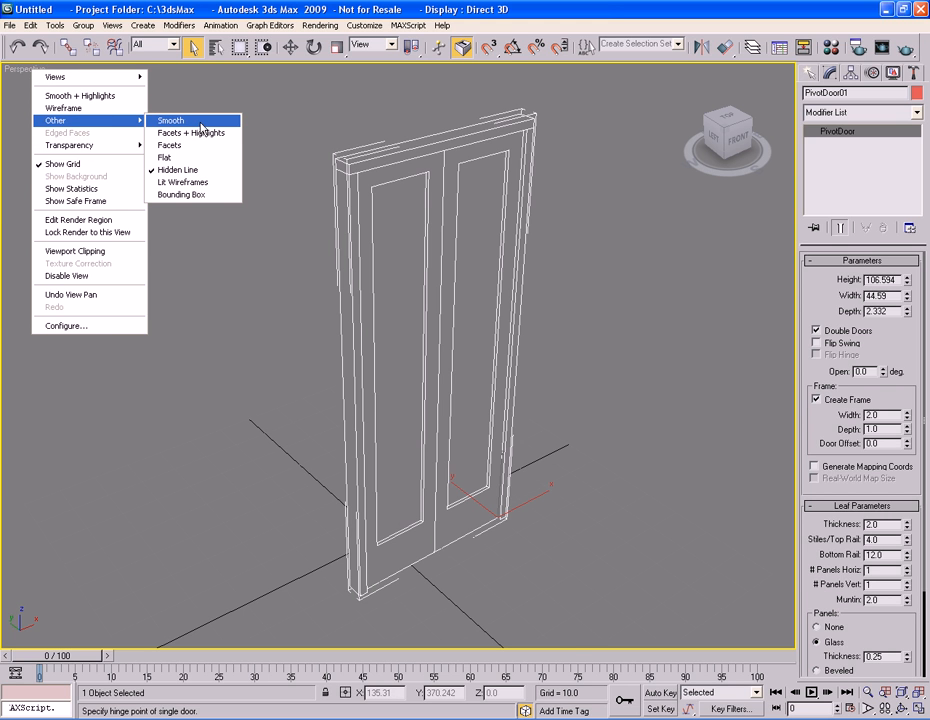
{"action": "left_click", "coordinate": [195, 195]}
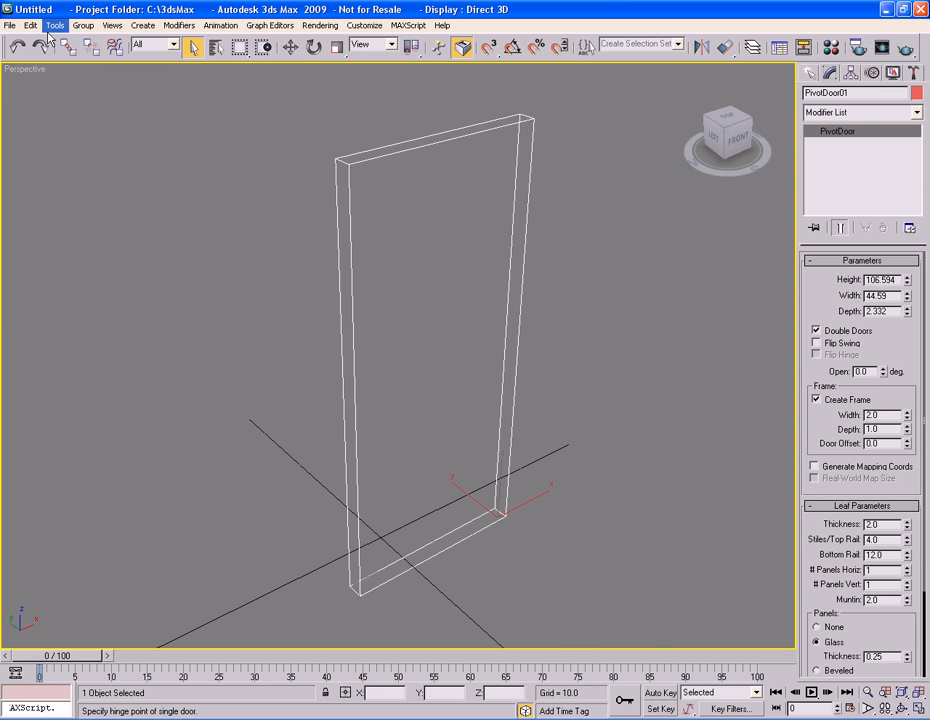
- Display the Perspective viewport in Smooth + Highlights with Edged Faces enabled
{"action": "right_click", "coordinate": [33, 68]}
{"action": "mouse_move", "coordinate": [101, 120]}
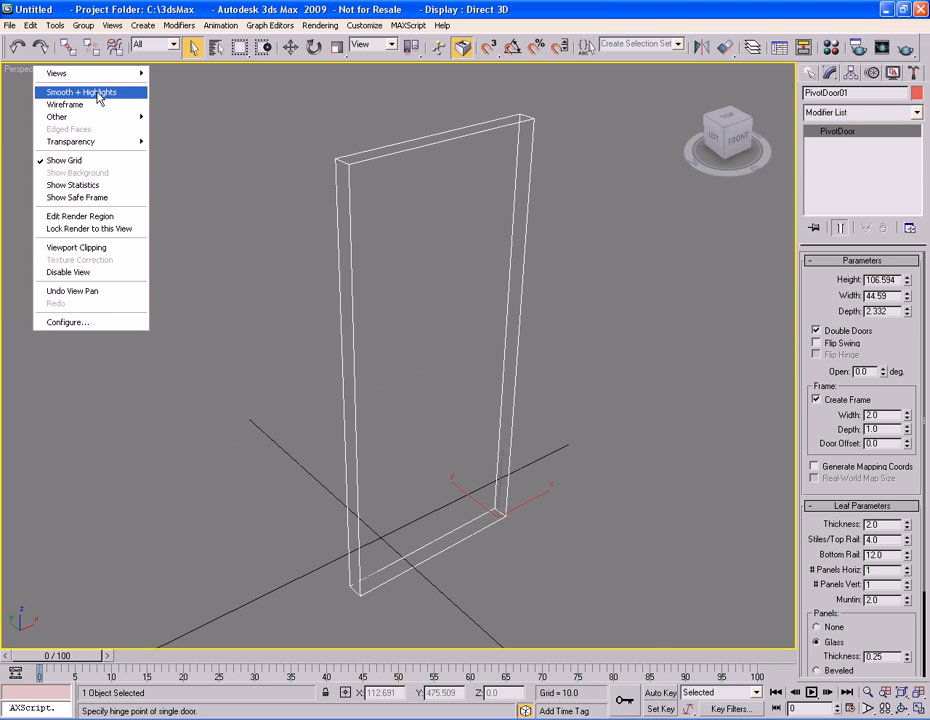
{"action": "left_click", "coordinate": [98, 97]}
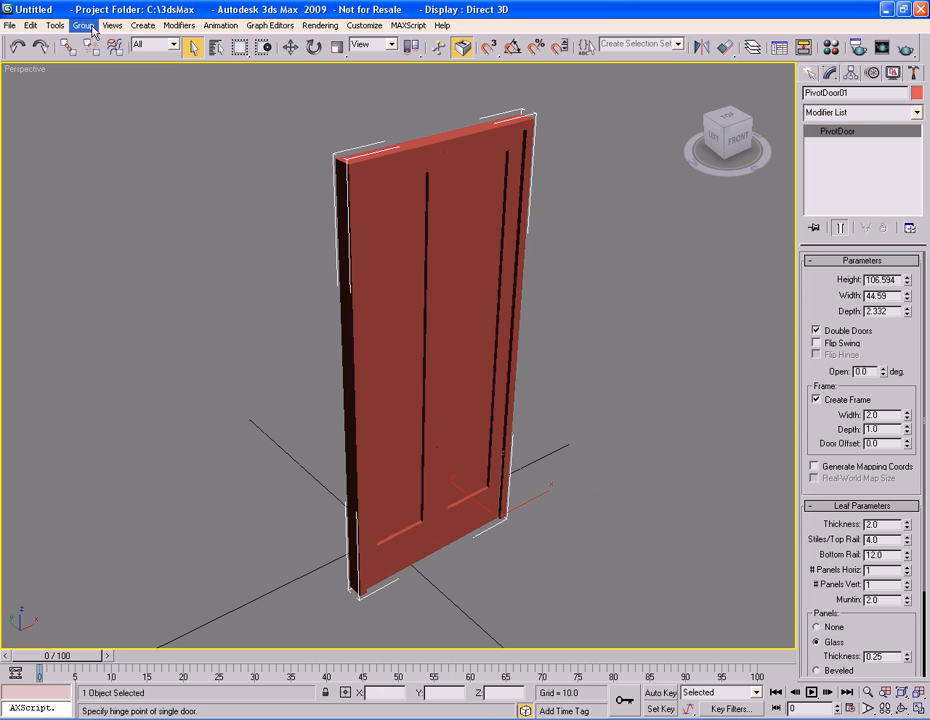
{"action": "right_click", "coordinate": [37, 70]}
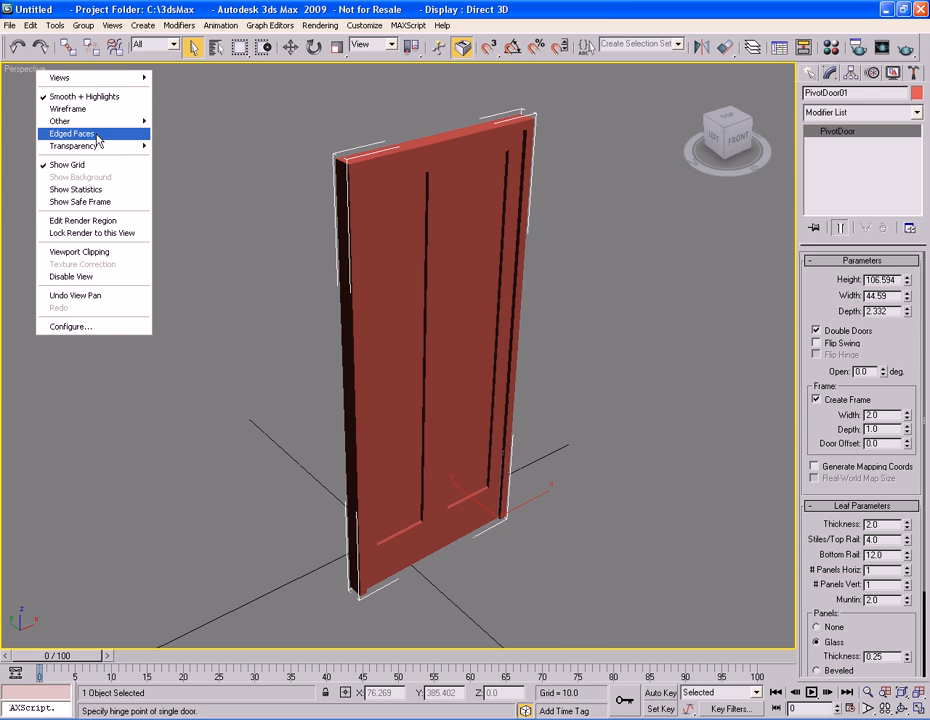
{"action": "left_click", "coordinate": [96, 134]}
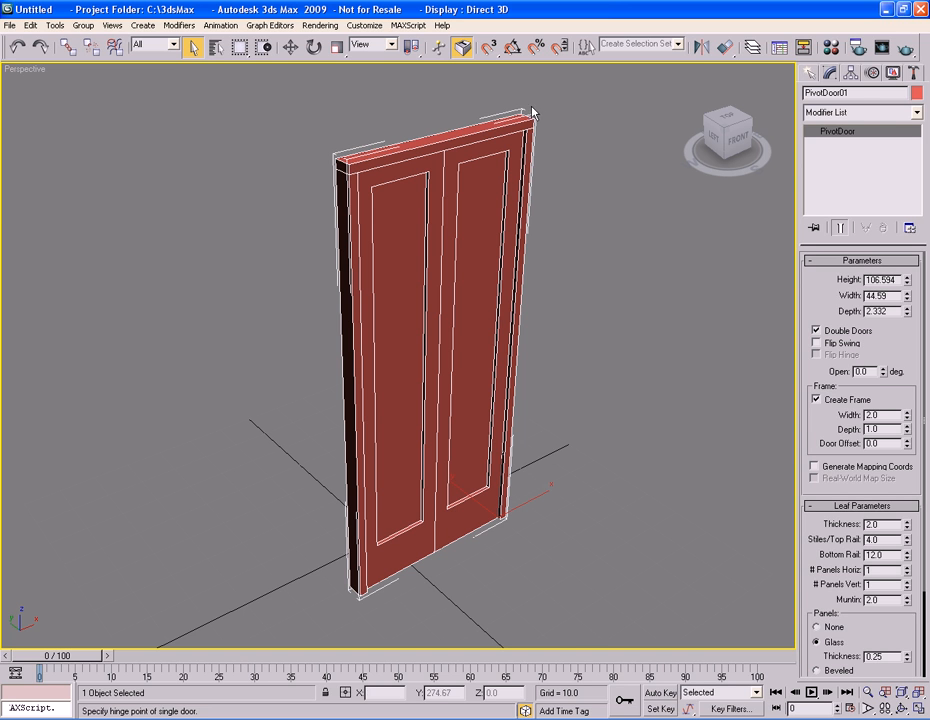
- Deselect and reselect the door, and hide the selection brackets around it
{"action": "left_click", "coordinate": [612, 347]}
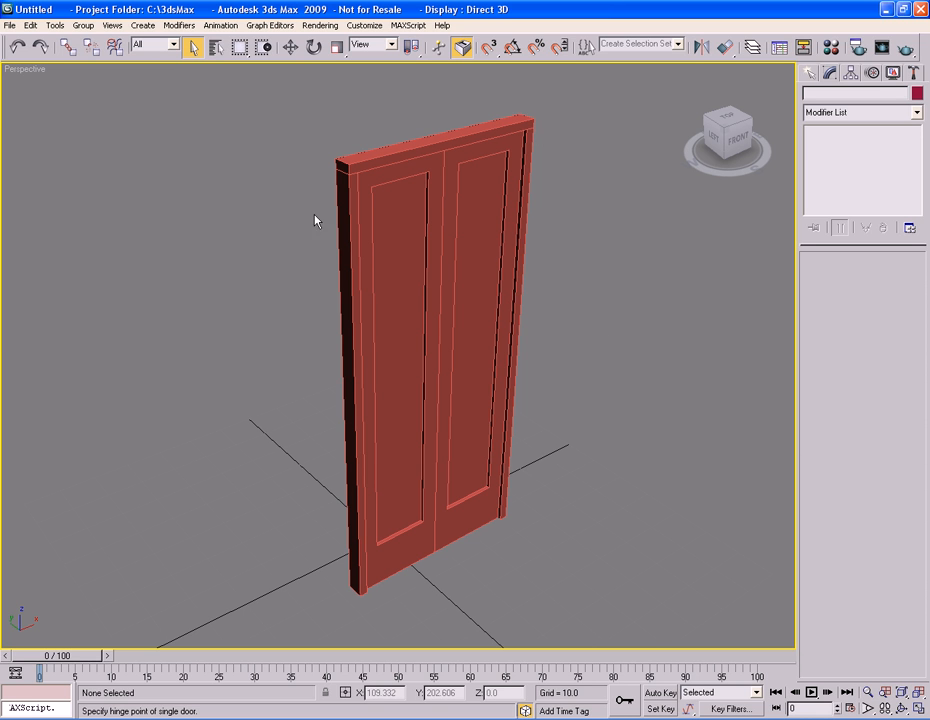
{"action": "left_click", "coordinate": [476, 276]}
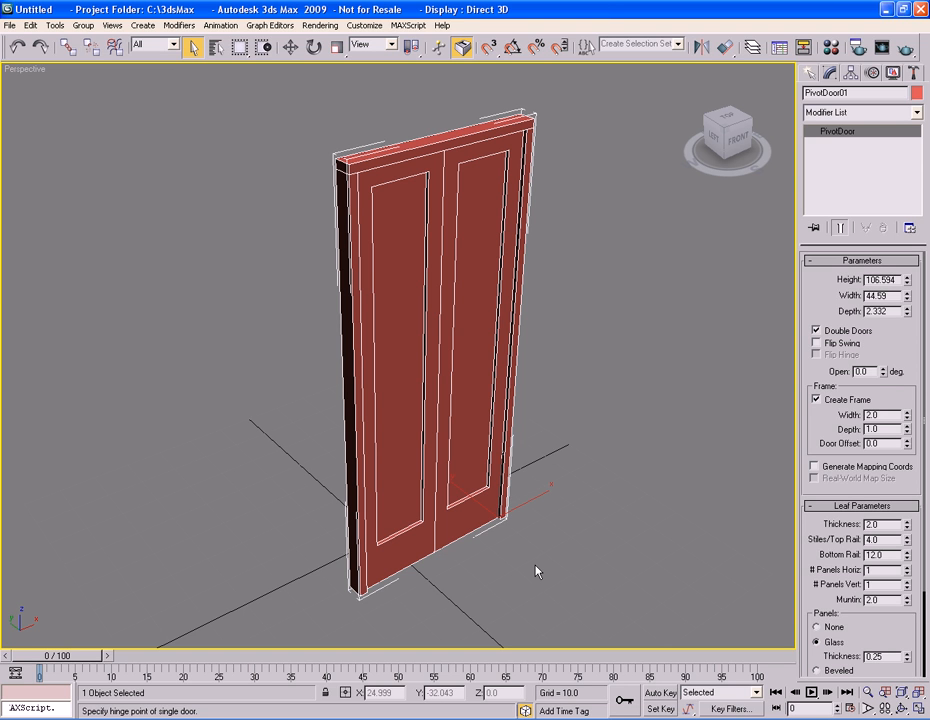
{"action": "key", "text": "j"}
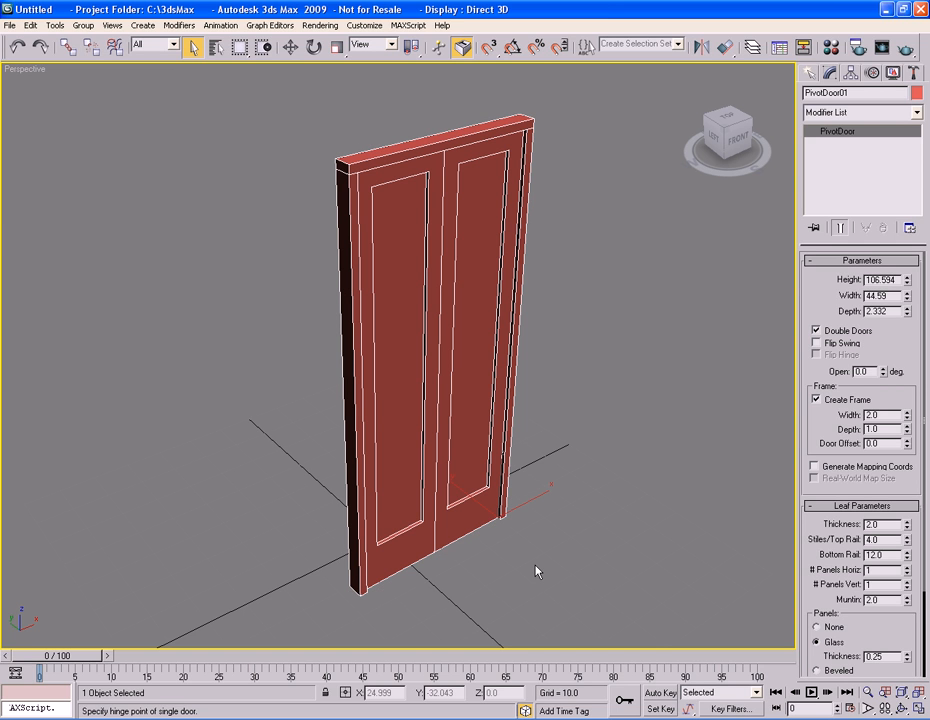
{"action": "key", "text": "j"}
{"action": "key", "text": "j"}
- Compare the door with Double Doors off and on, leave it on, and open the leaves 71 degrees
{"action": "left_click", "coordinate": [836, 337]}
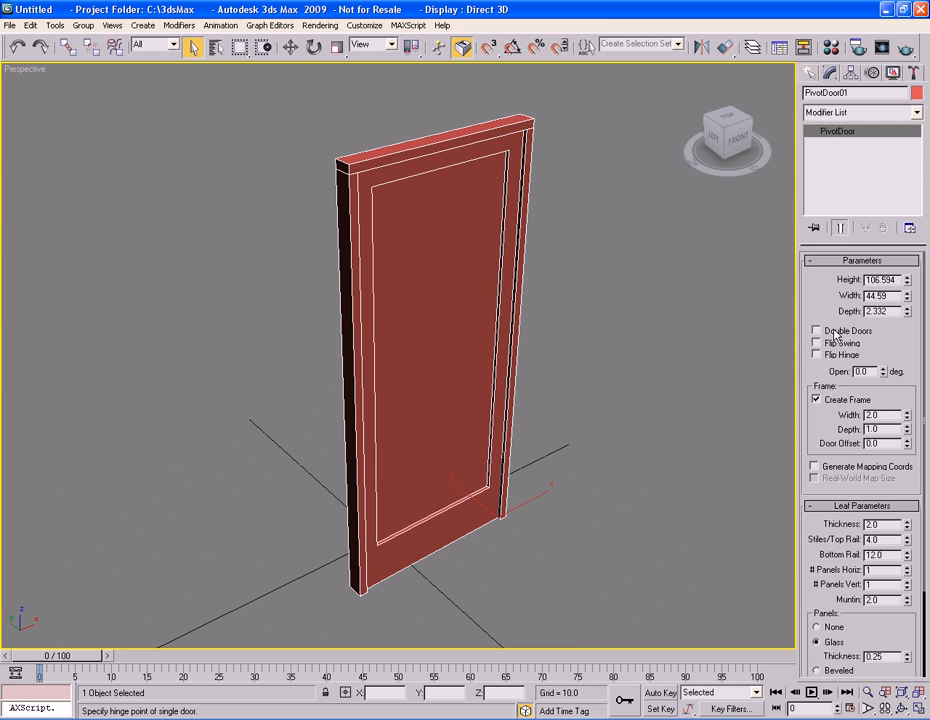
{"action": "left_click", "coordinate": [836, 337]}
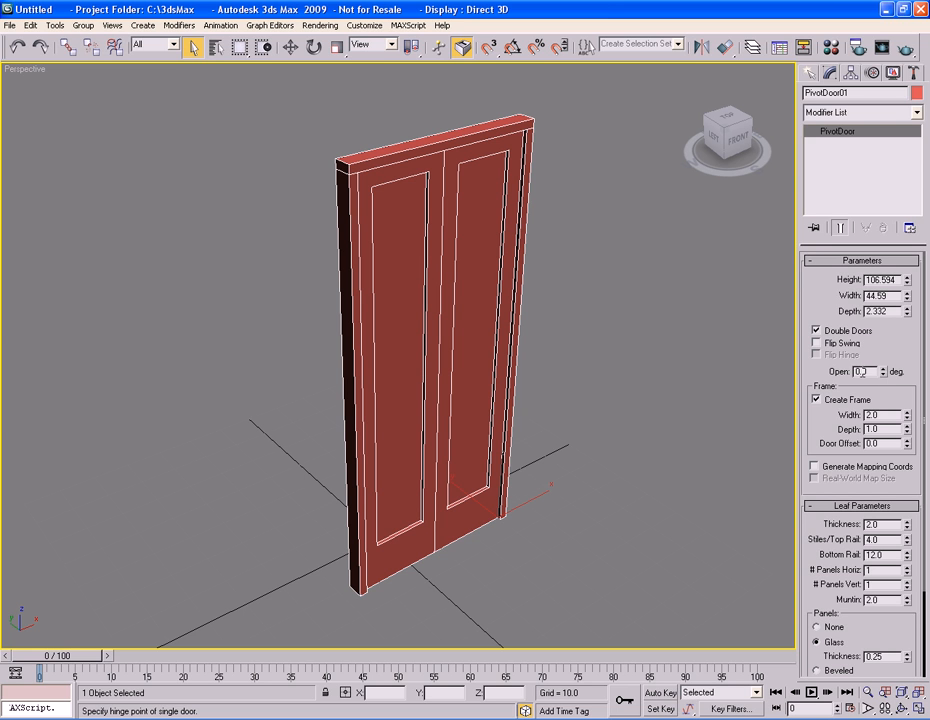
{"action": "double_click", "coordinate": [874, 373]}
{"action": "left_click_drag", "start_coordinate": [884, 373], "coordinate": [862, 400]}
{"action": "left_click_drag", "start_coordinate": [862, 400], "coordinate": [862, 261]}
- Set the door's leaf thickness to 1.454, bottom rail to 8.363, panels to 4 horizontal and 7 vertical, and muntin to 1.92
{"action": "scroll", "coordinate": [904, 368], "scroll_direction": "down", "scroll_amount": 5}
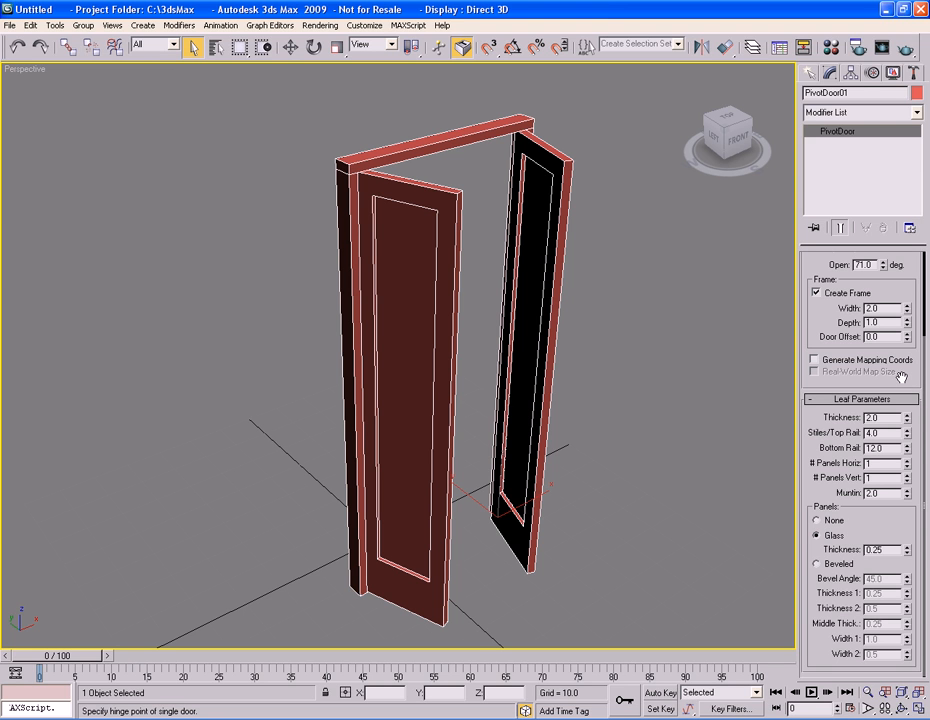
{"action": "scroll", "coordinate": [902, 378], "scroll_direction": "up", "scroll_amount": 4}
{"action": "scroll", "coordinate": [903, 380], "scroll_direction": "down", "scroll_amount": 4}
{"action": "left_click_drag", "start_coordinate": [906, 417], "coordinate": [907, 468]}
{"action": "left_click", "coordinate": [907, 475]}
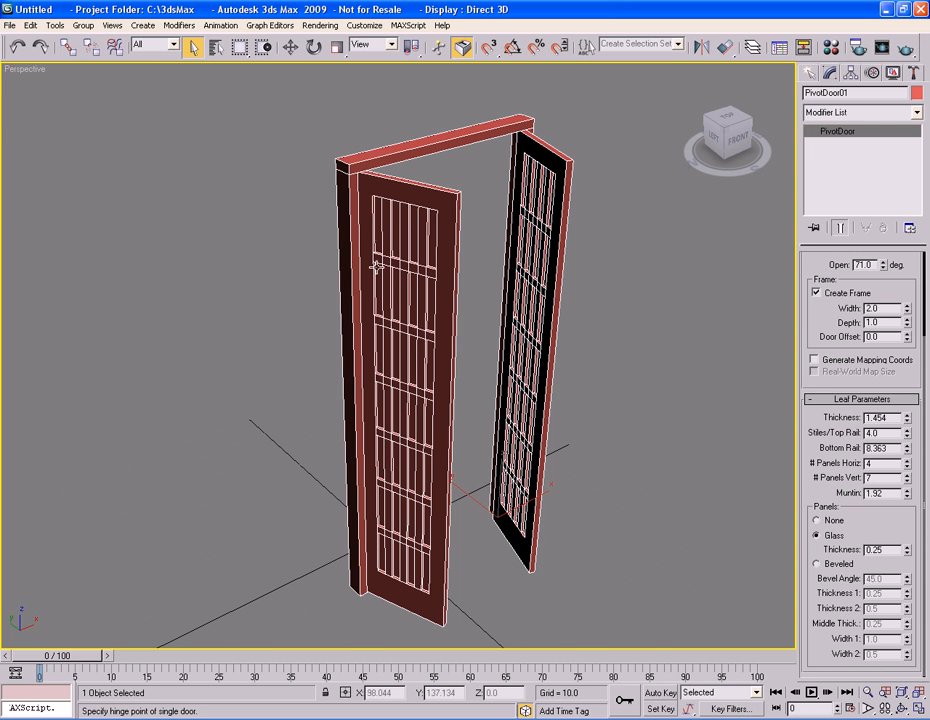